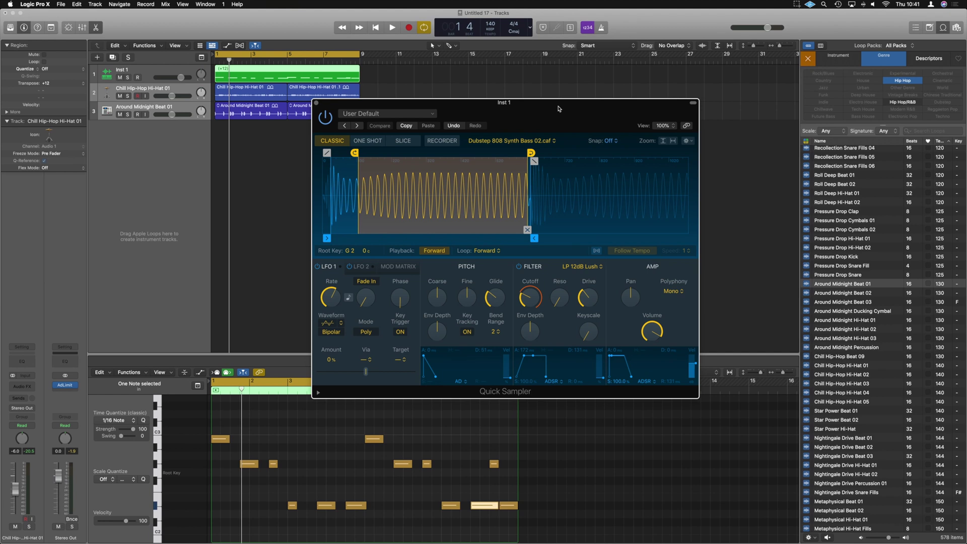
- Add a new Inst 2 track below Inst 1 and open its empty Quick Sampler
click(154, 71)
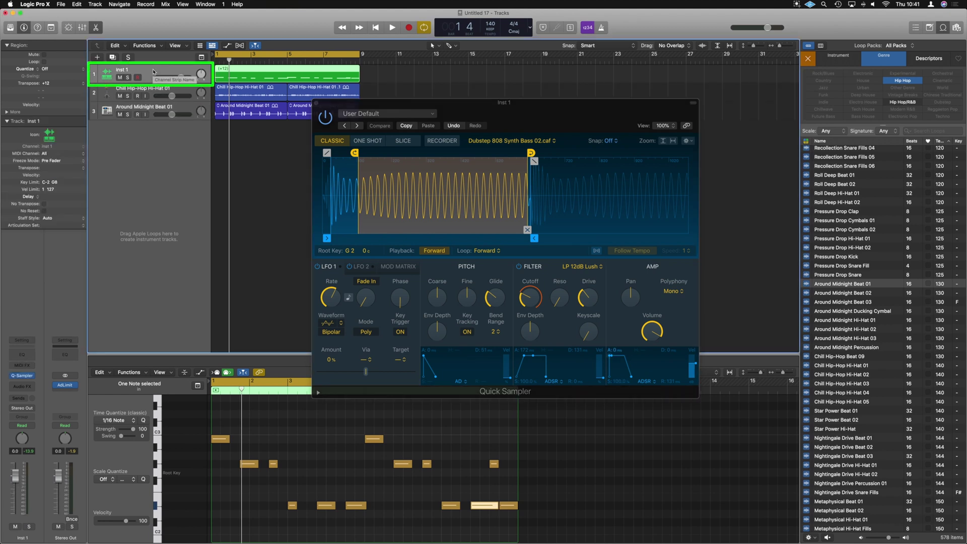
key(super+d)
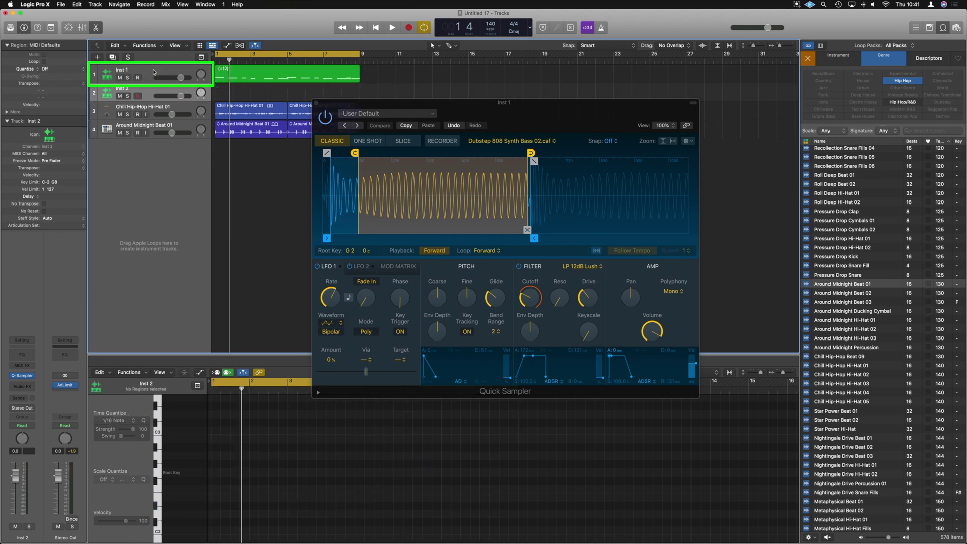
click(316, 103)
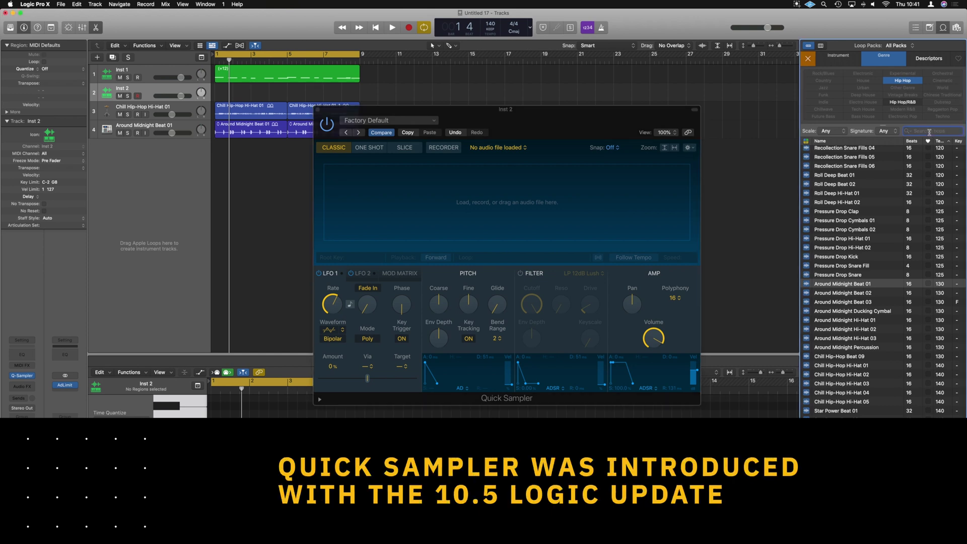
key(o)
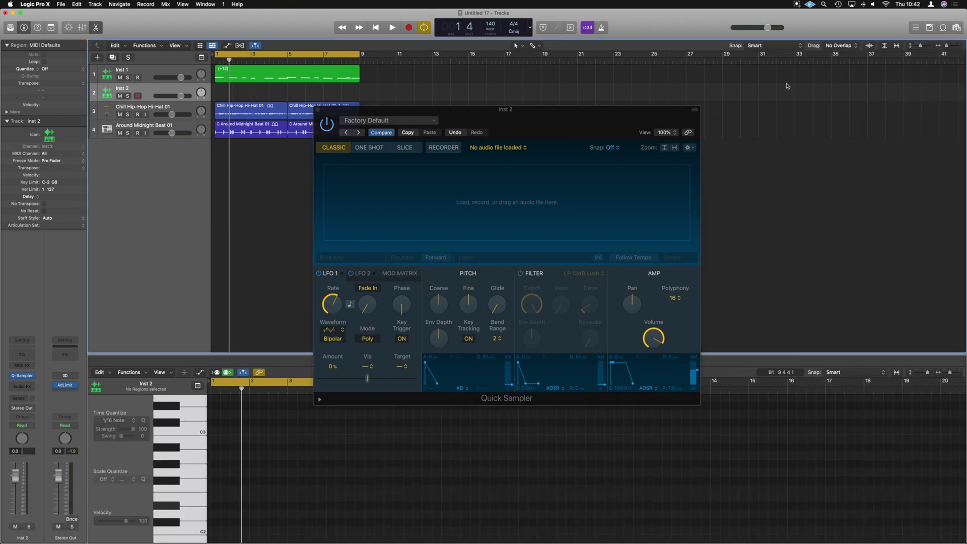
- Reopen the Apple Loops browser and search for '808' to list 28 loops
key(o)
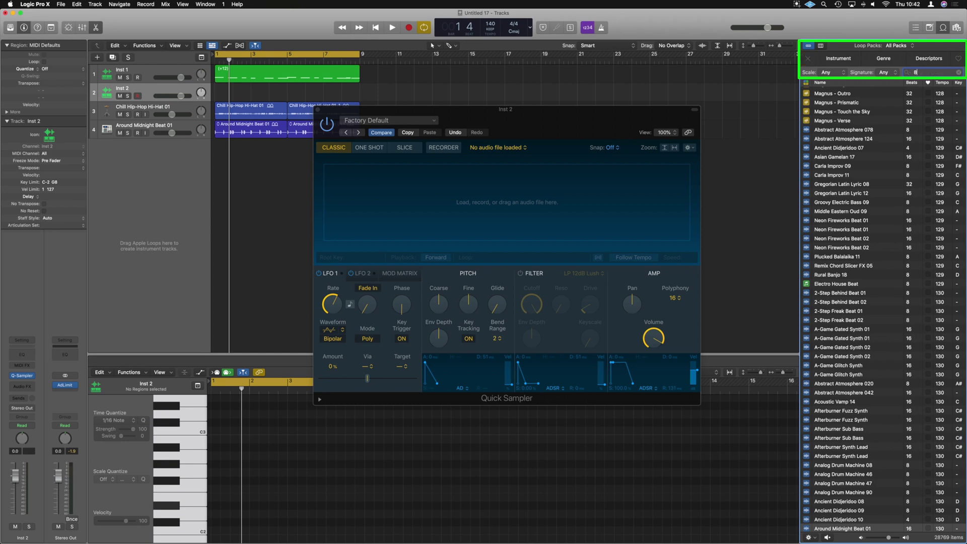
text(08)
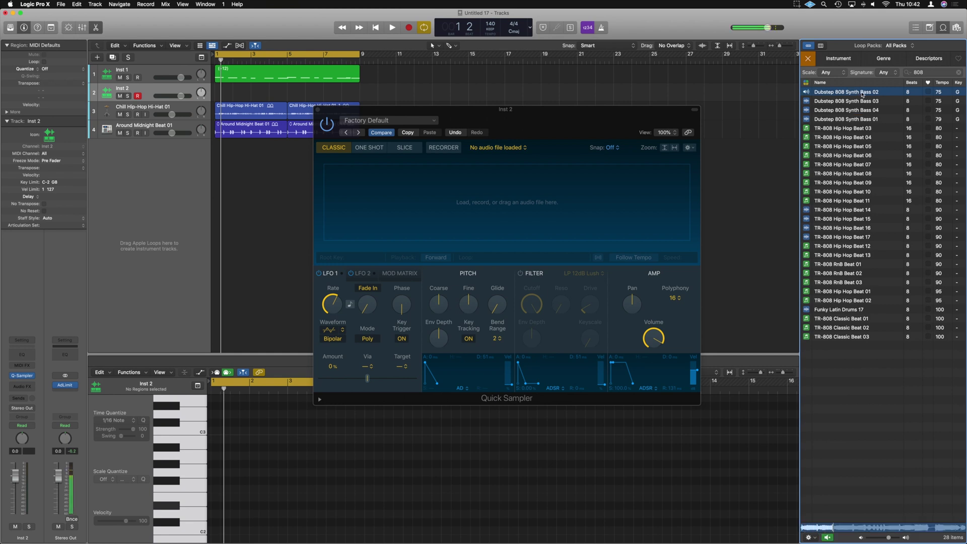
- Load Dubstep 808 Synth Bass 02 into Quick Sampler as Optimized and trim it to end at 0.516 s
drag(851, 132, 537, 214)
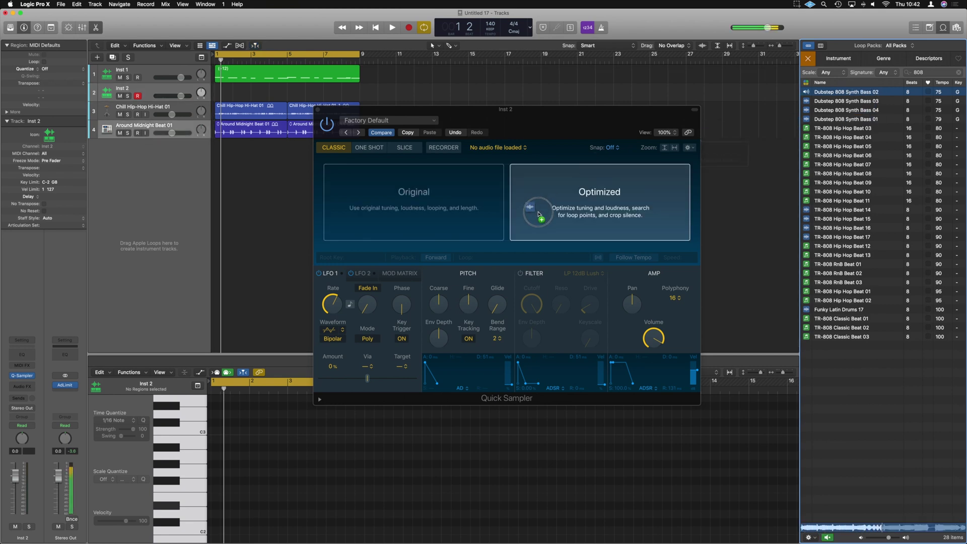
drag(597, 207, 598, 208)
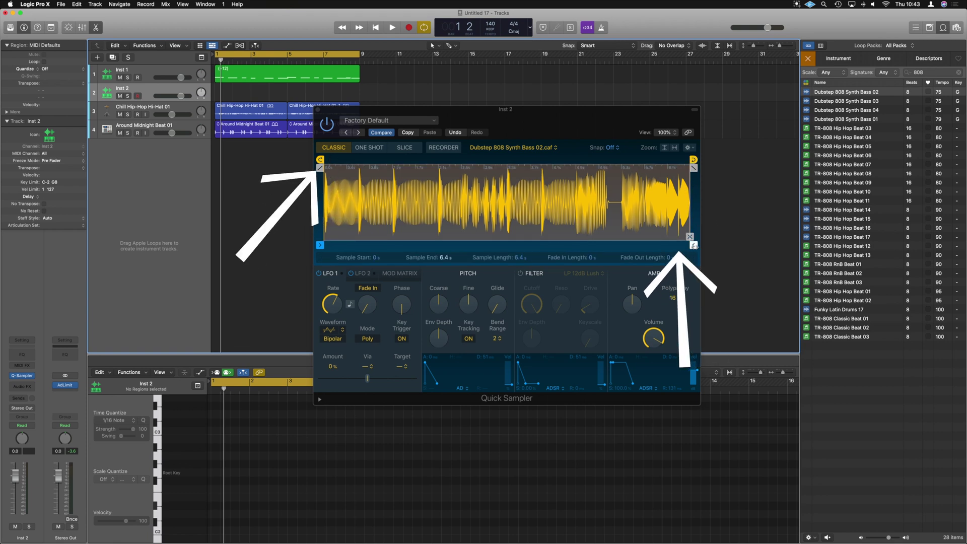
drag(693, 246, 357, 246)
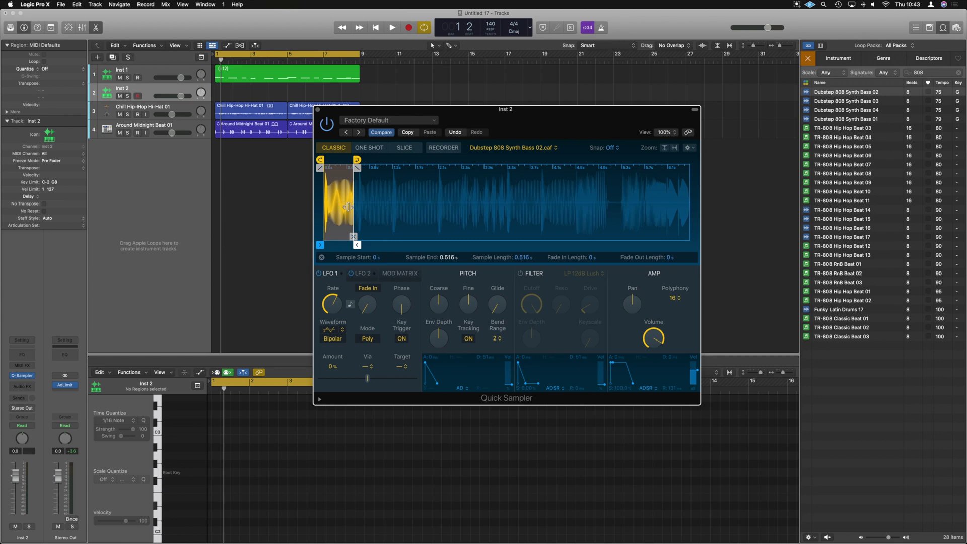
scroll(346, 205, up, 10)
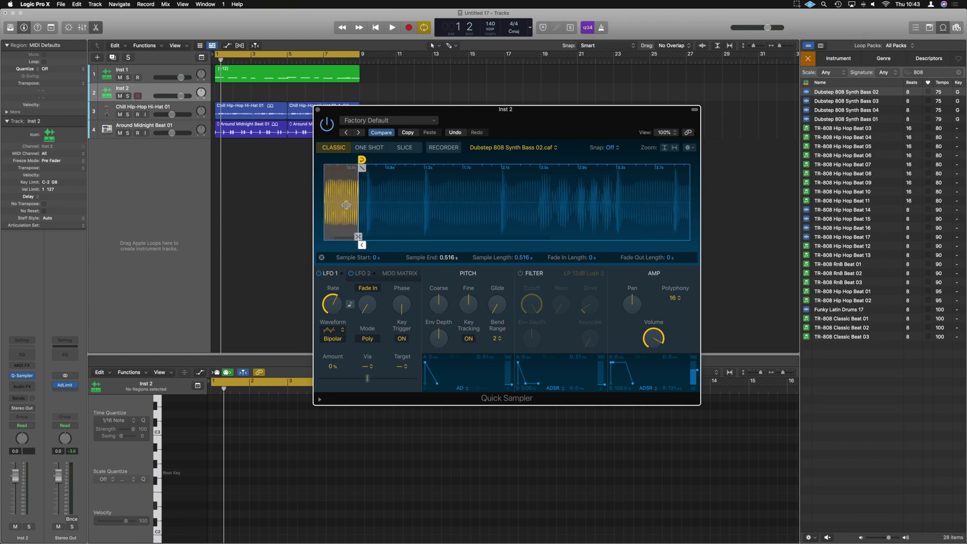
- Place the sample start at 0.017 s and end at 0.511 s, both on zero crossings
scroll(346, 205, up, 4)
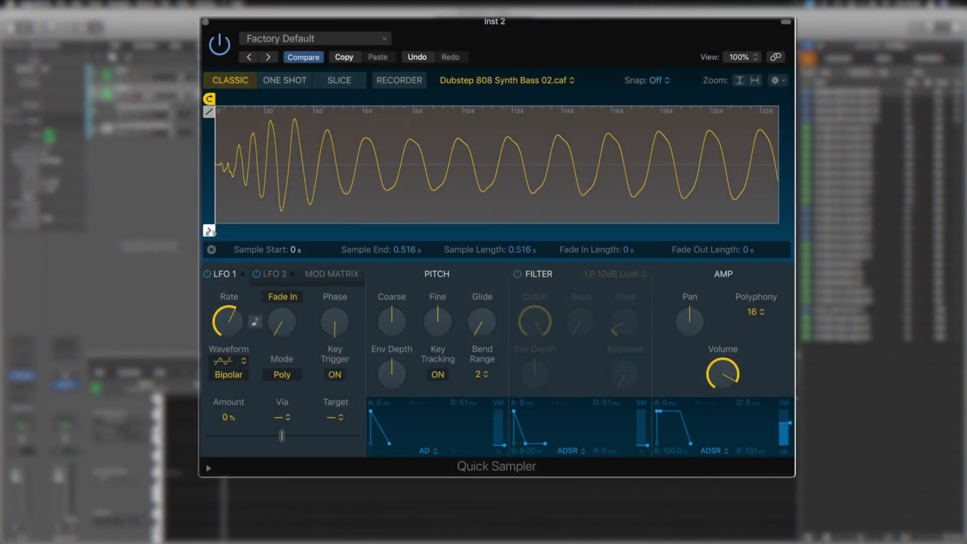
drag(208, 231, 255, 231)
scroll(274, 174, up, 6)
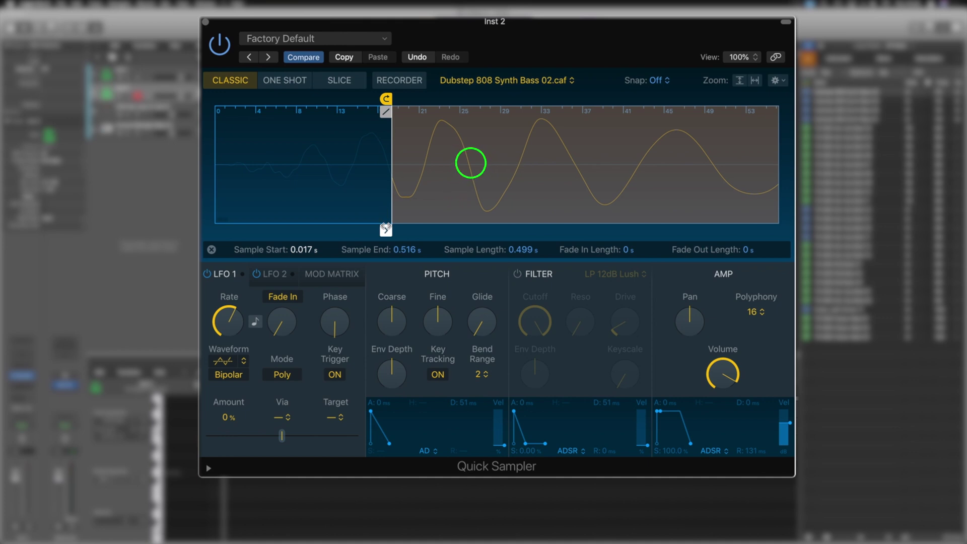
drag(385, 231, 382, 230)
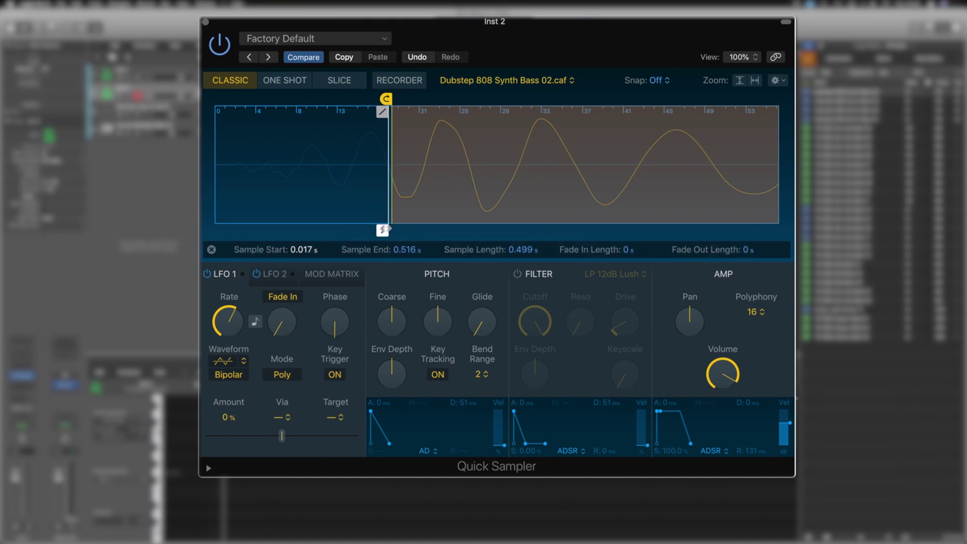
scroll(396, 188, down, 5)
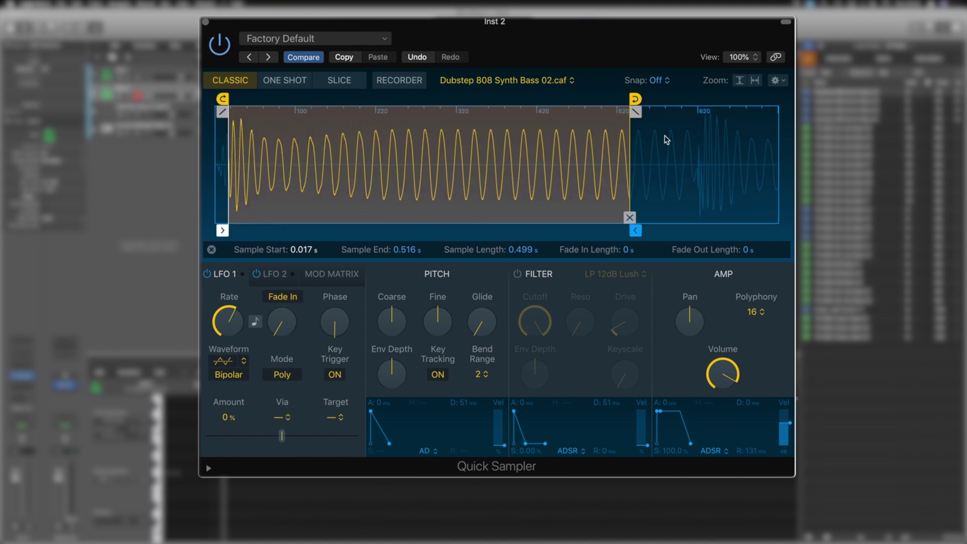
scroll(636, 171, up, 5)
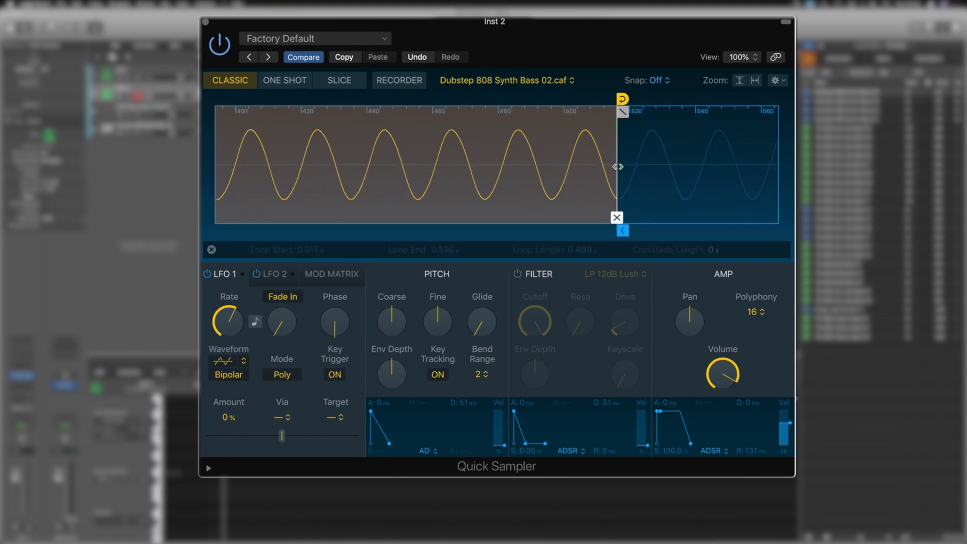
drag(622, 230, 607, 231)
scroll(579, 171, down, 5)
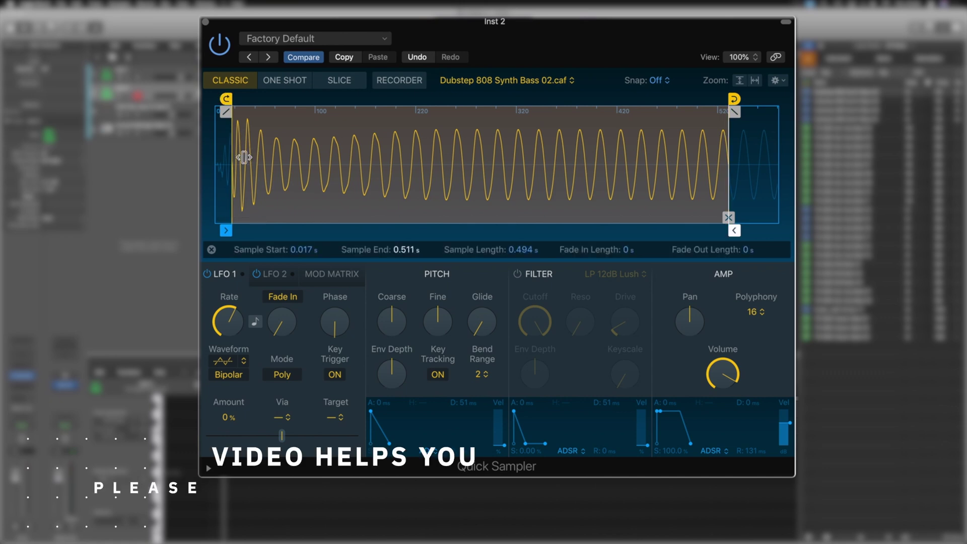
- Set the loop start to 0.267 s on a zero crossing, looping through 0.511 s
drag(227, 98, 477, 99)
scroll(485, 173, up, 10)
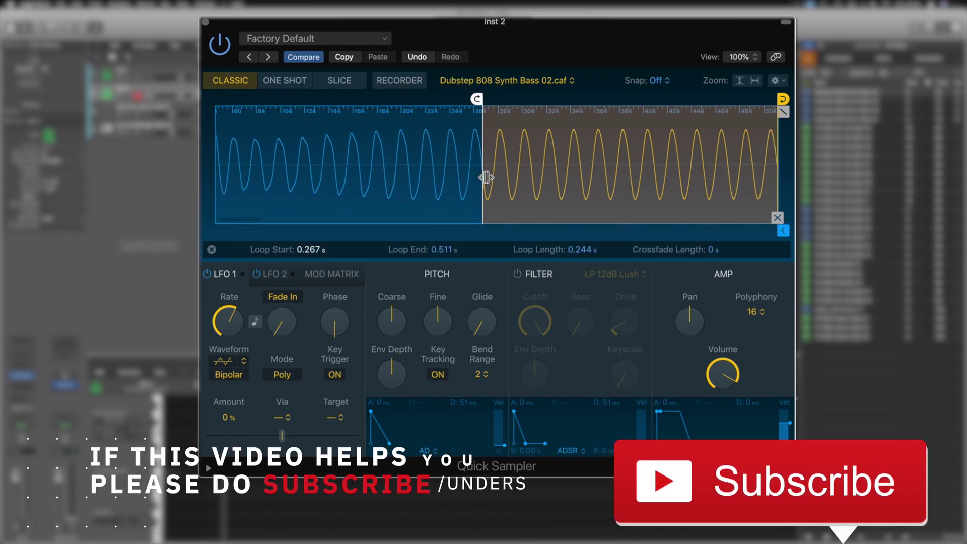
drag(464, 98, 467, 102)
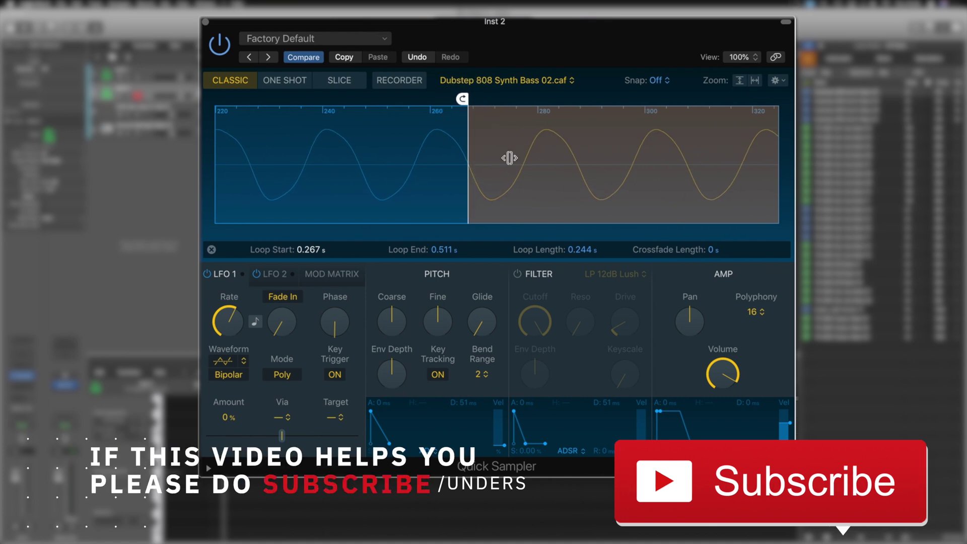
scroll(536, 179, right, 10)
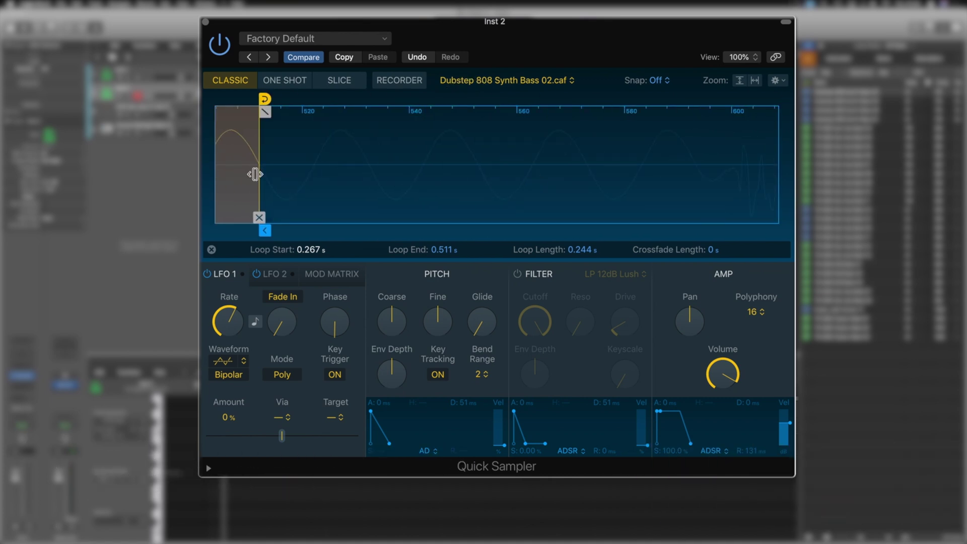
scroll(255, 175, left, 10)
scroll(255, 174, down, 5)
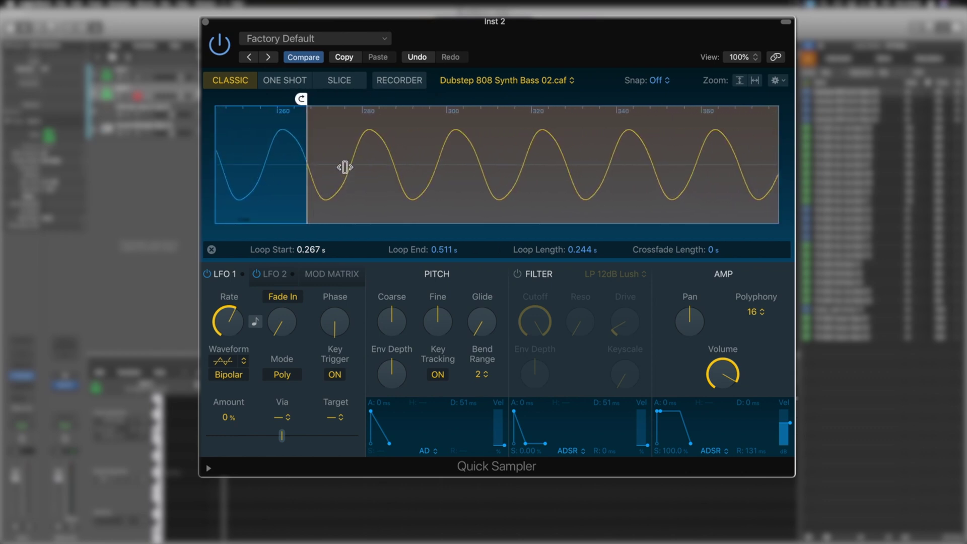
scroll(446, 184, right, 6)
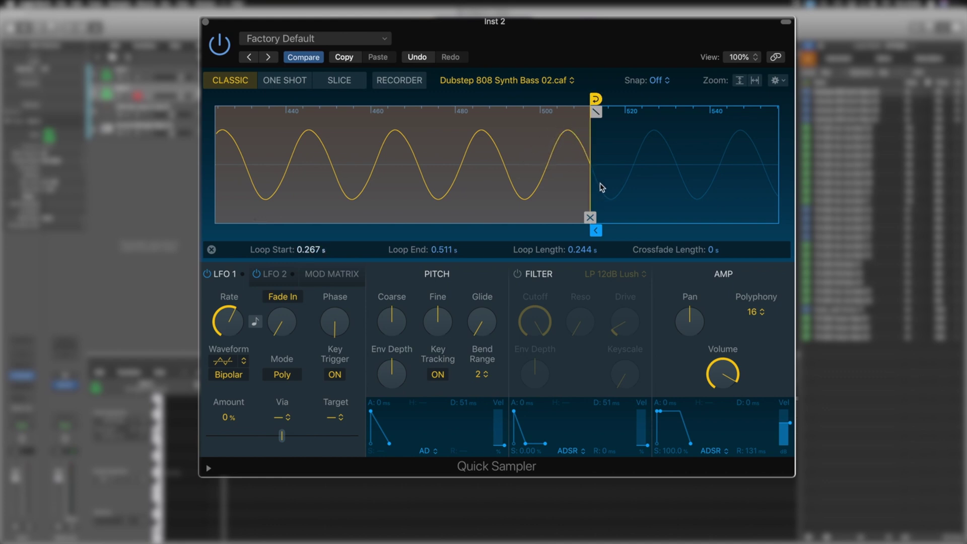
scroll(595, 110, down, 5)
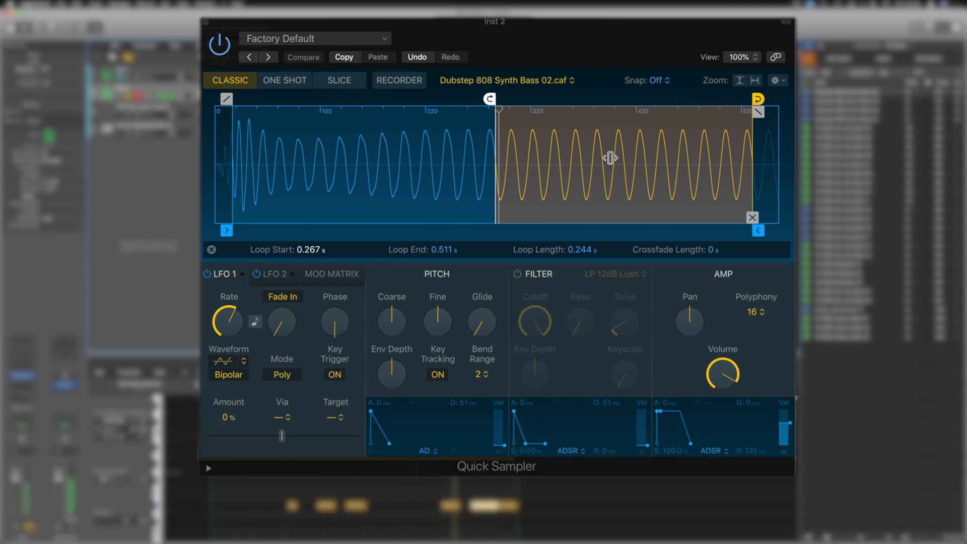
- Pull the loop end back to 0.491 s for a 0.224 s loop and play it
scroll(708, 156, up, 5)
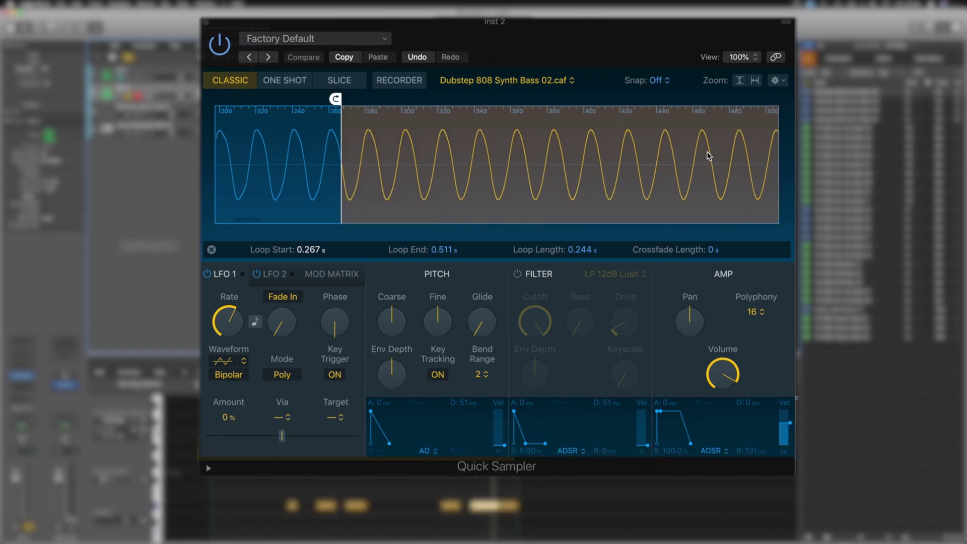
drag(694, 99, 656, 101)
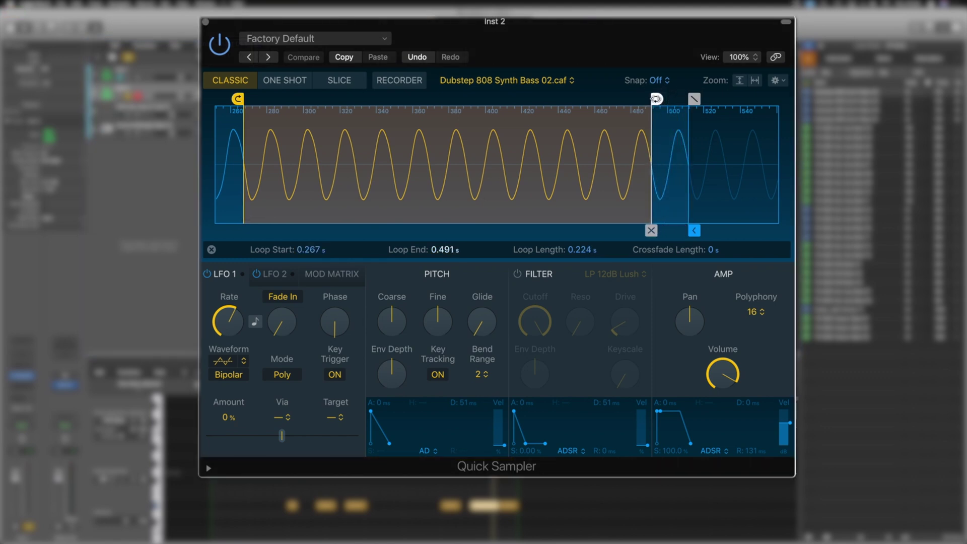
key(space)
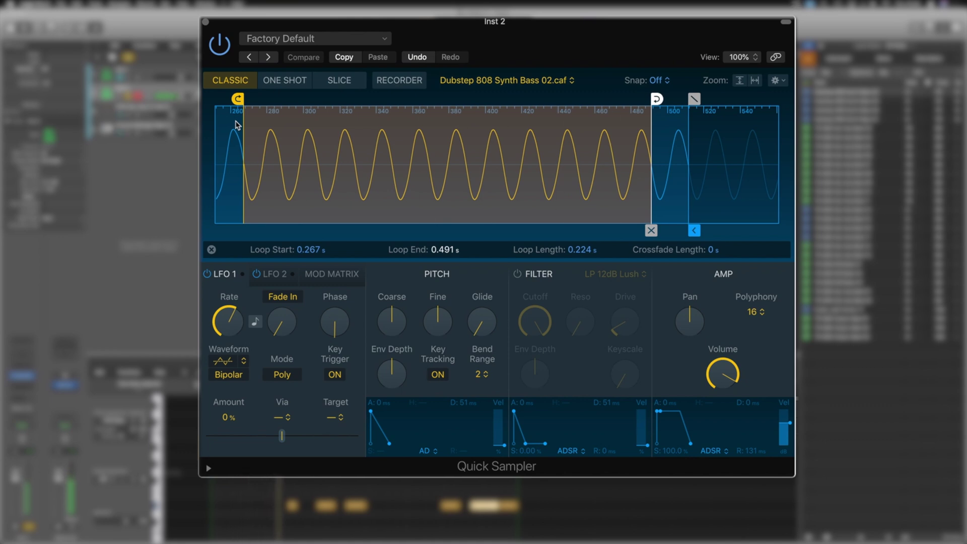
- Change Quick Sampler's polyphony from 16 voices to Mono
scroll(360, 166, left, 10)
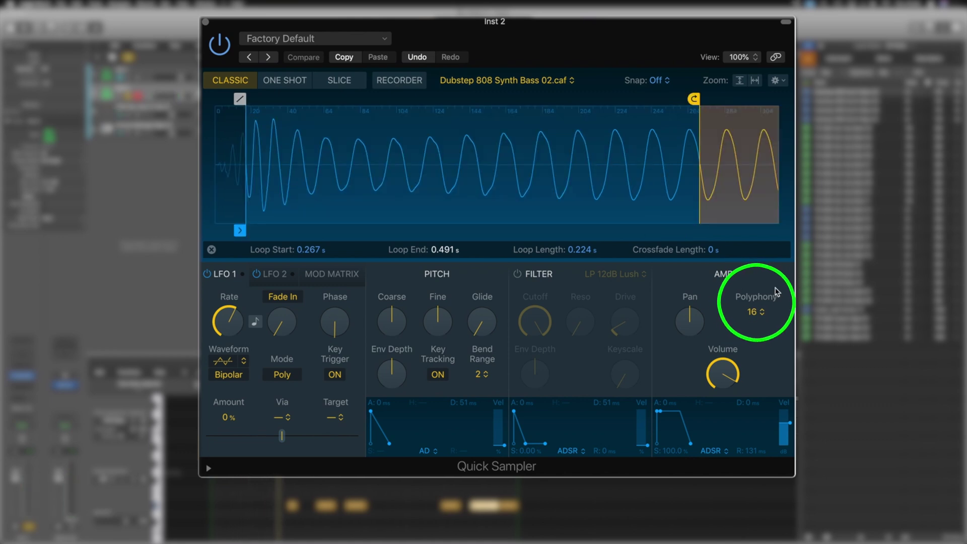
click(757, 313)
click(751, 211)
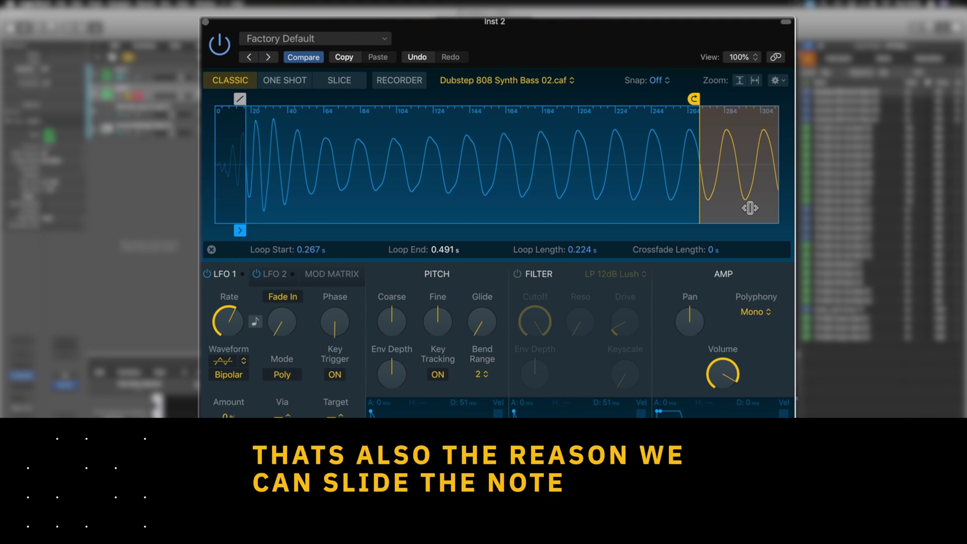
- Raise the Glide knob from 0 ms to about 125 ms
mouse_move(479, 328)
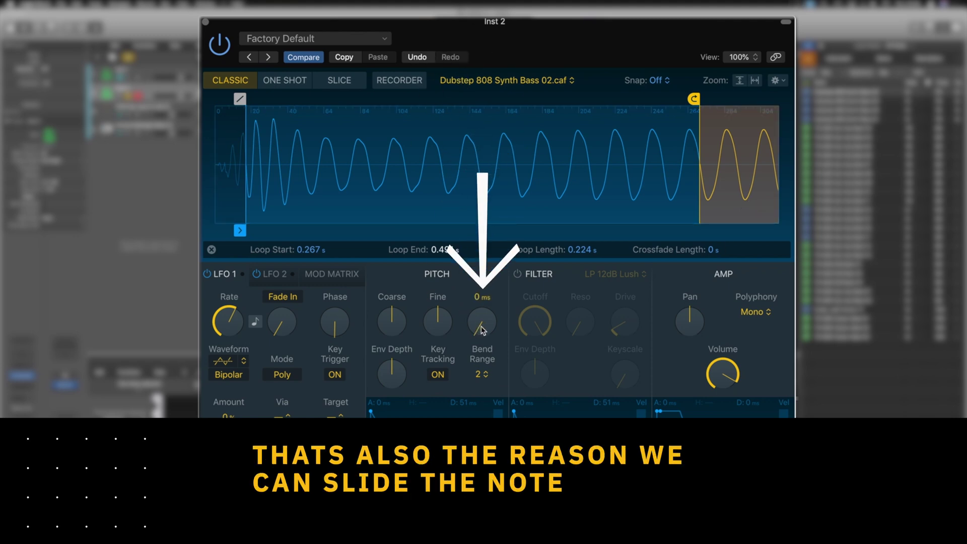
drag(481, 330, 477, 302)
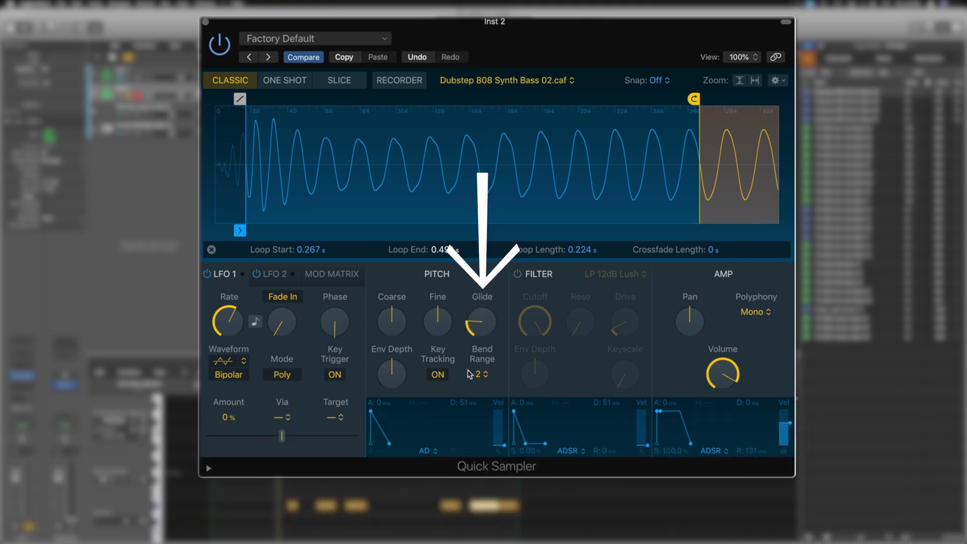
mouse_move(483, 327)
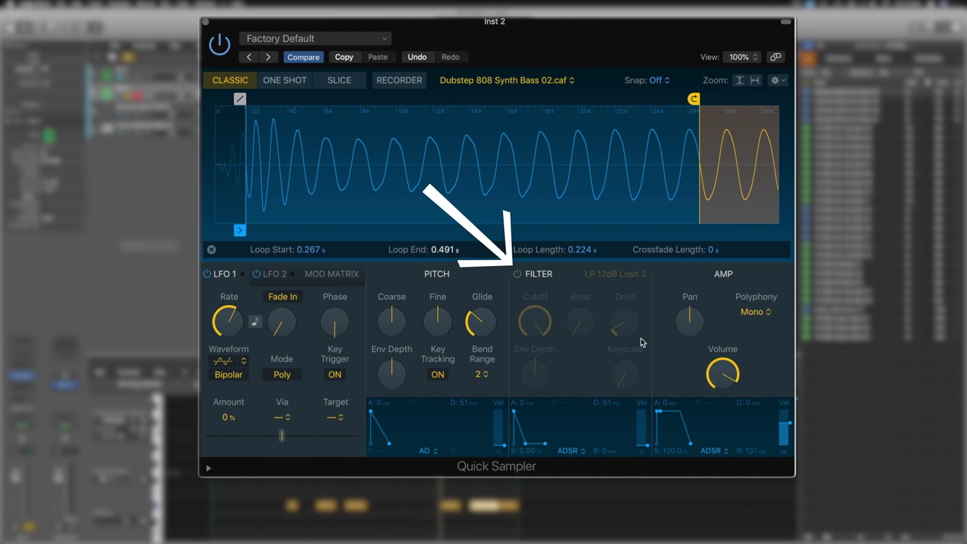
- Enable the LP 12dB Lush filter with drive at 35.8% and cutoff at 29.1%, then play
click(517, 274)
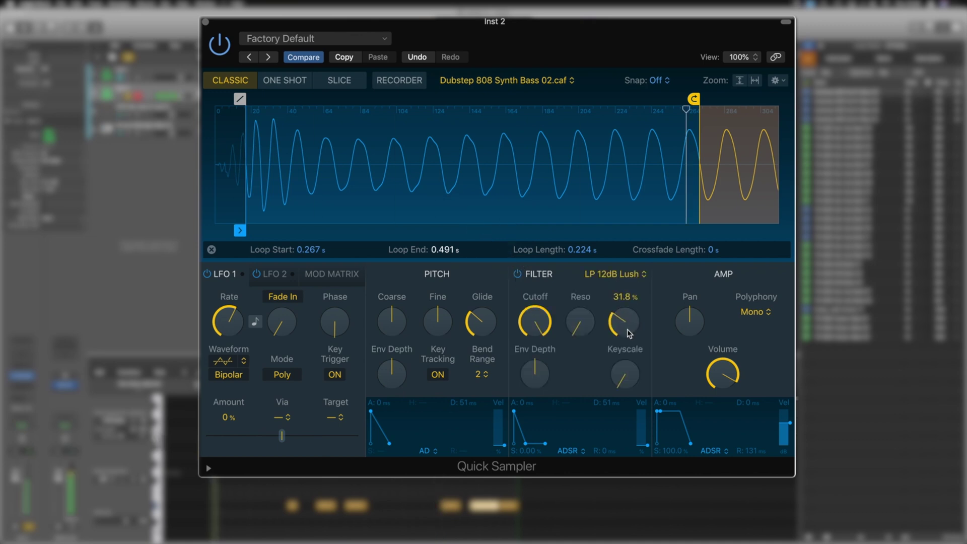
drag(631, 333, 628, 327)
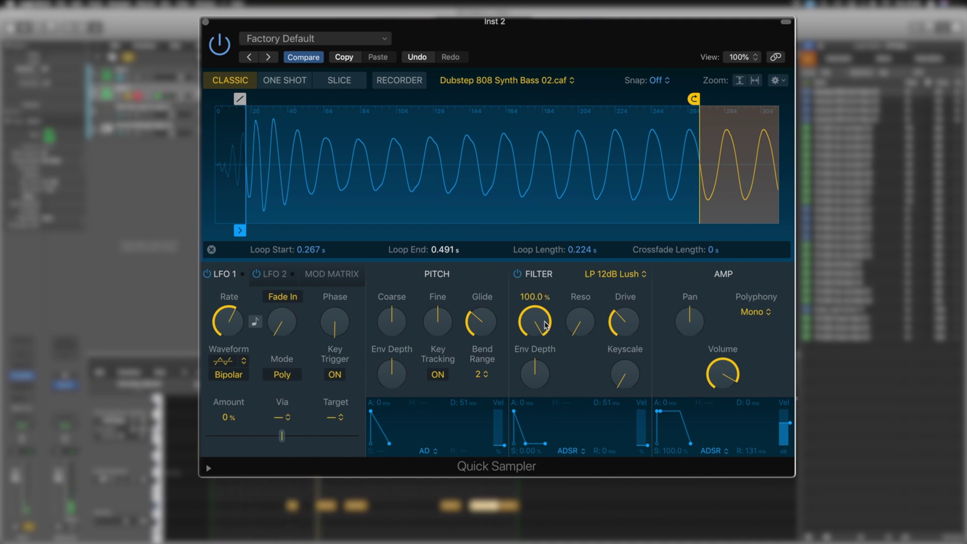
drag(544, 323, 554, 445)
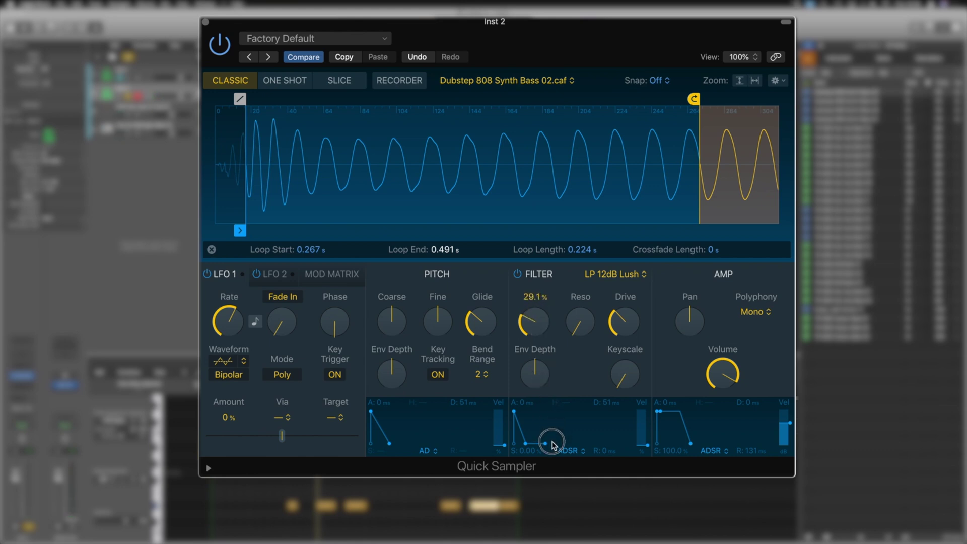
key(space)
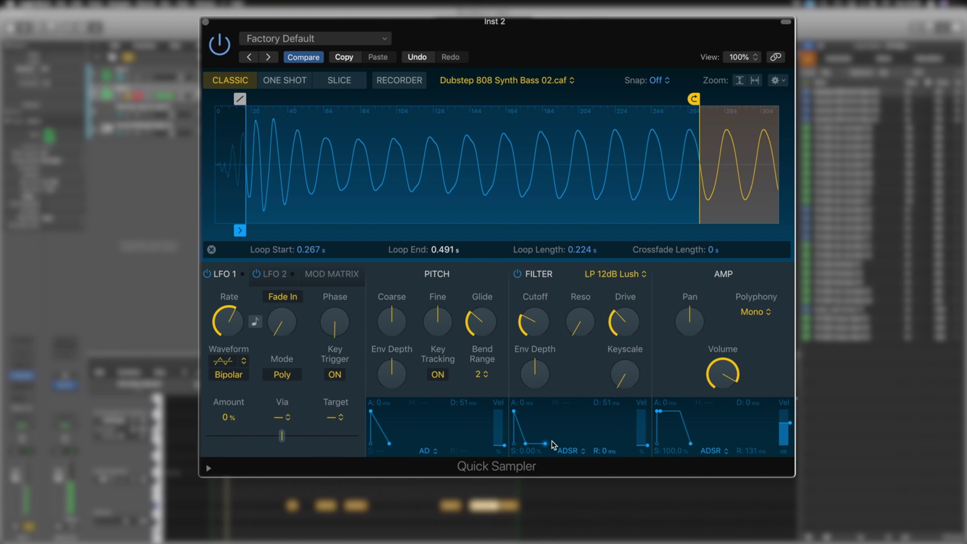
- In the Mod Matrix's first slot, route Filter Env to Filter Cutoff at +100
click(350, 284)
click(223, 323)
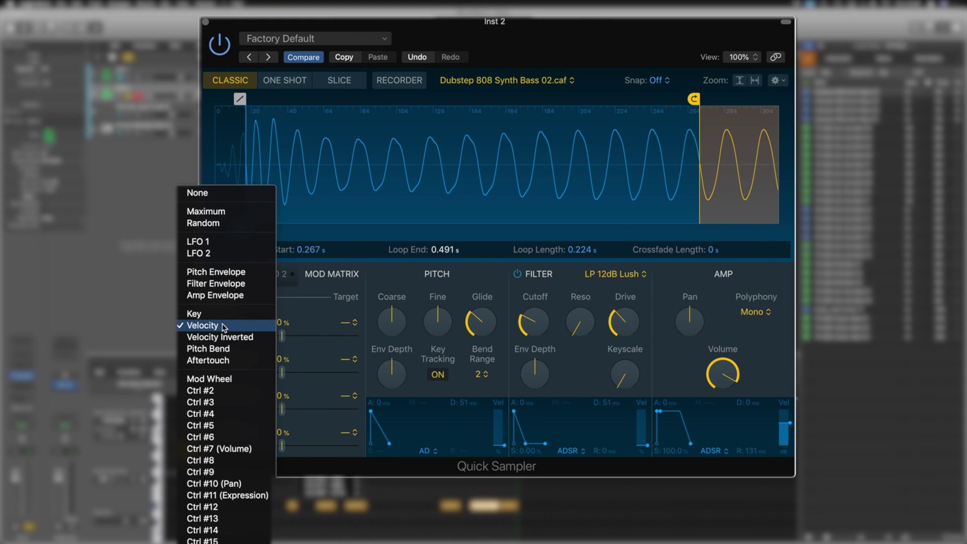
click(203, 285)
click(347, 324)
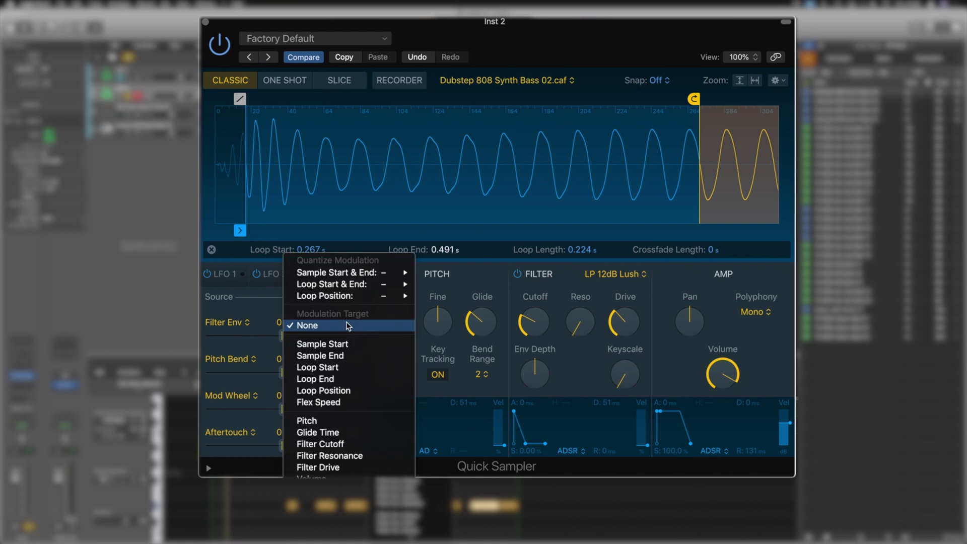
click(340, 444)
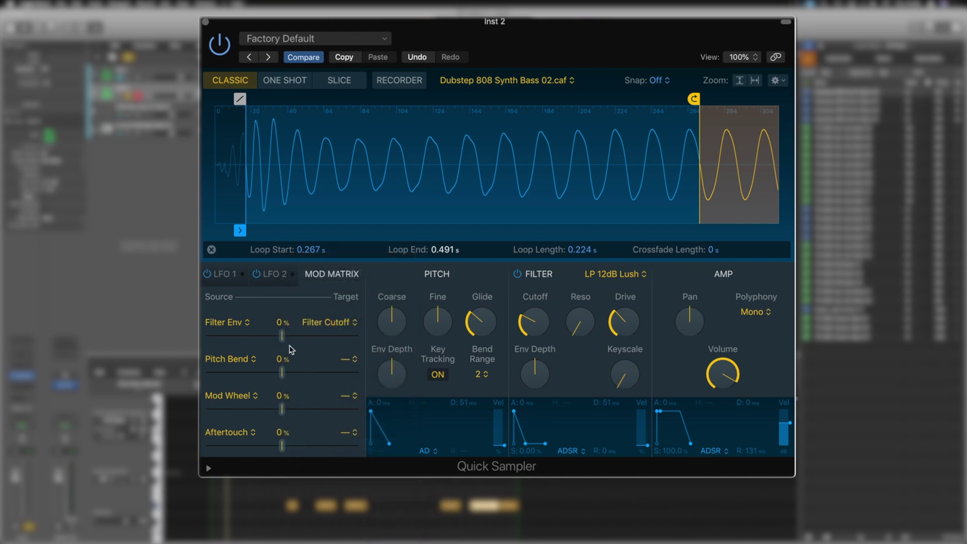
drag(283, 336, 373, 344)
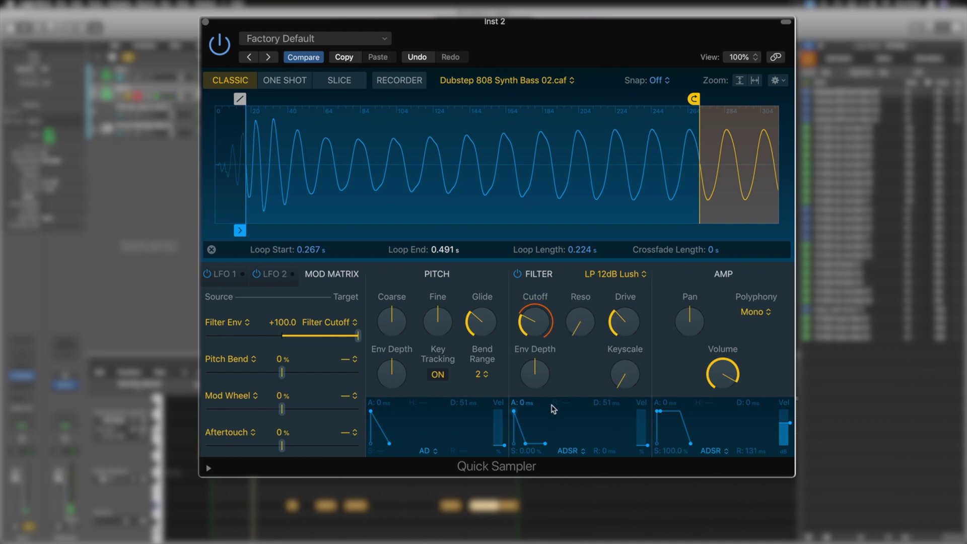
- Shape the filter envelope to 222 ms attack and 100% sustain, and lower cutoff to 19.1%
drag(517, 416, 529, 417)
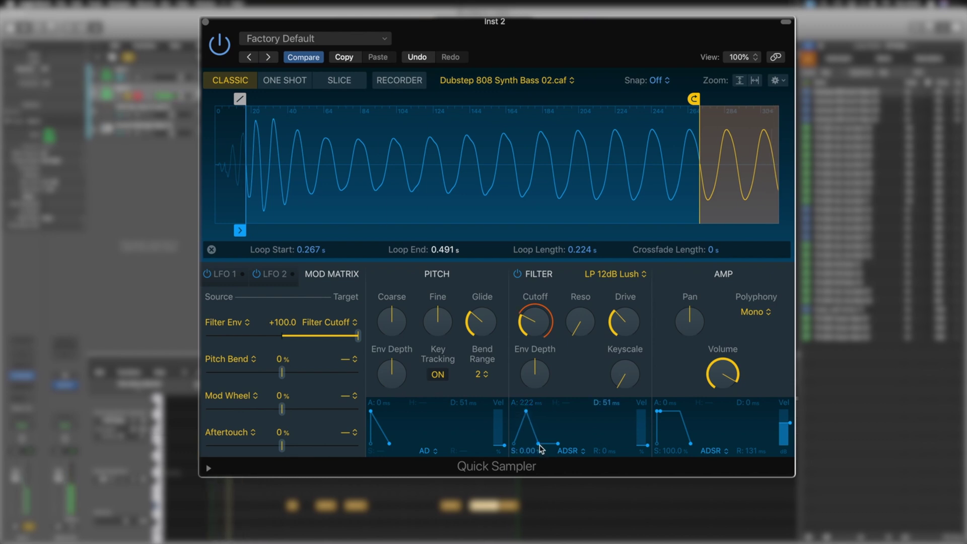
drag(539, 445, 542, 398)
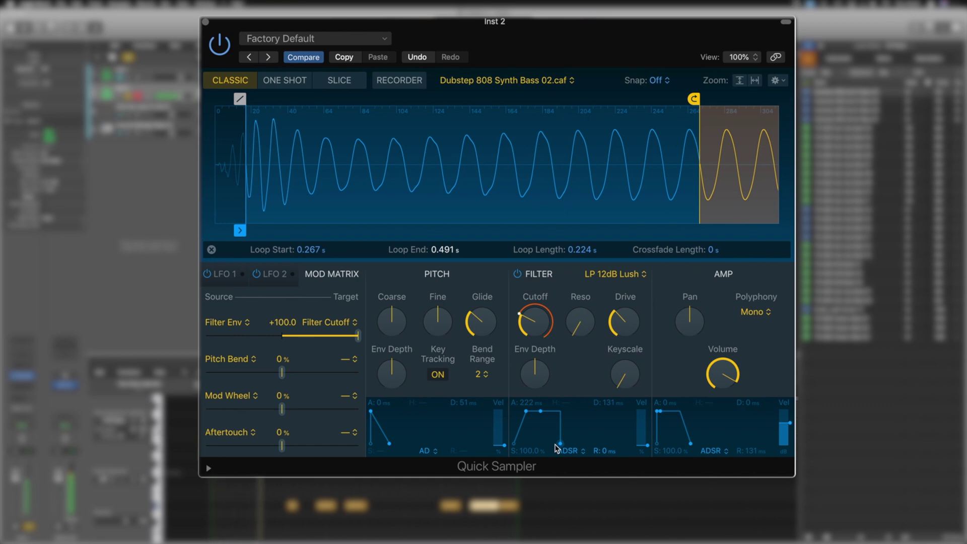
mouse_move(535, 324)
drag(535, 324, 534, 335)
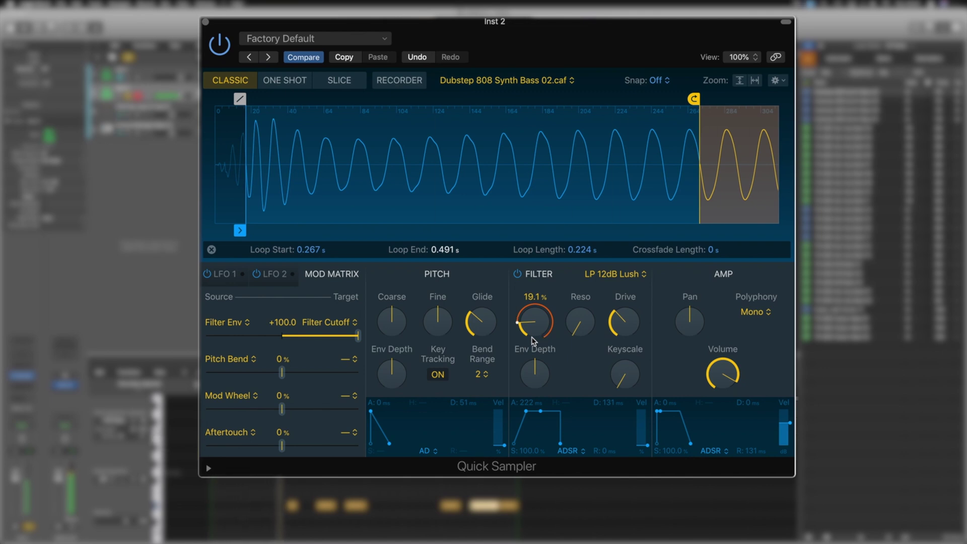
scroll(576, 180, down, 5)
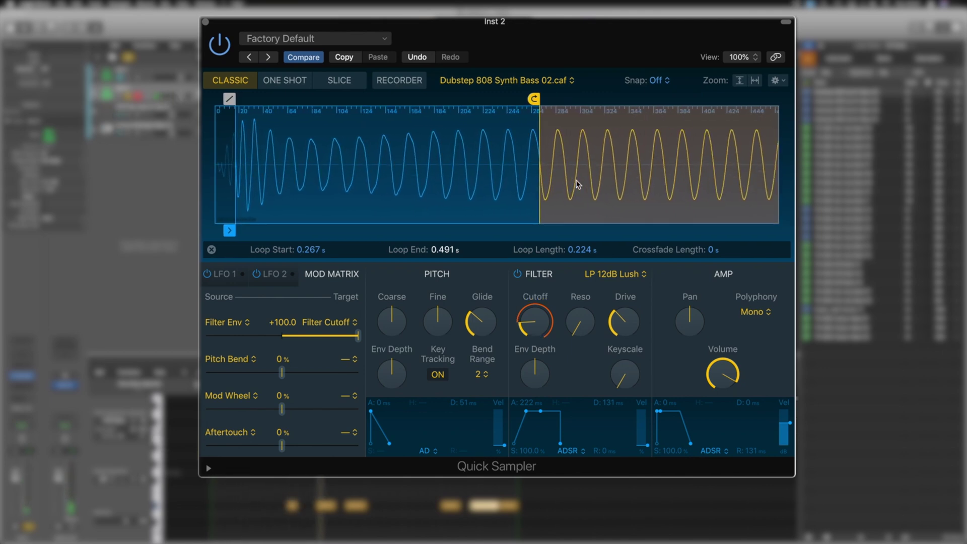
- Zoom in and snap the loop start at 0.267 s onto a waveform zero crossing
scroll(576, 181, right, 5)
scroll(527, 174, up, 10)
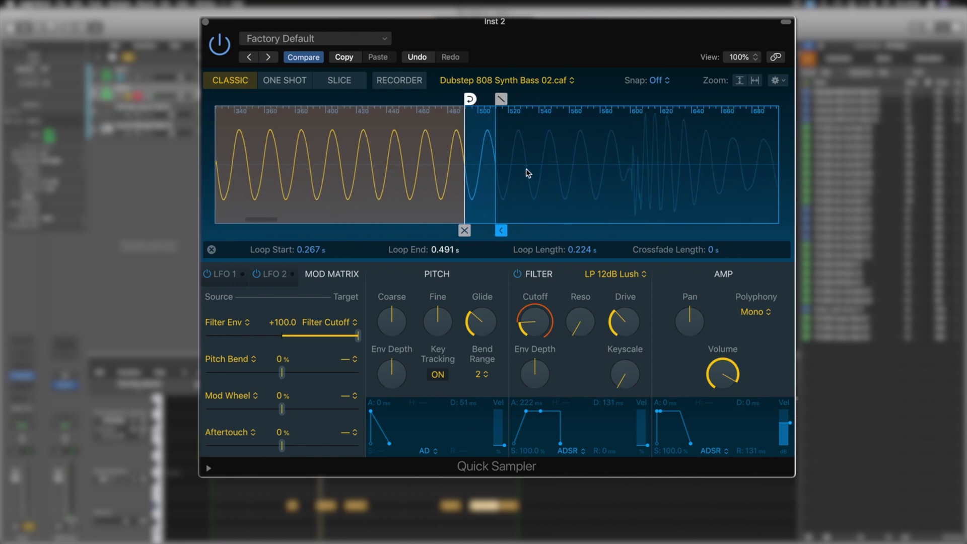
scroll(406, 168, up, 5)
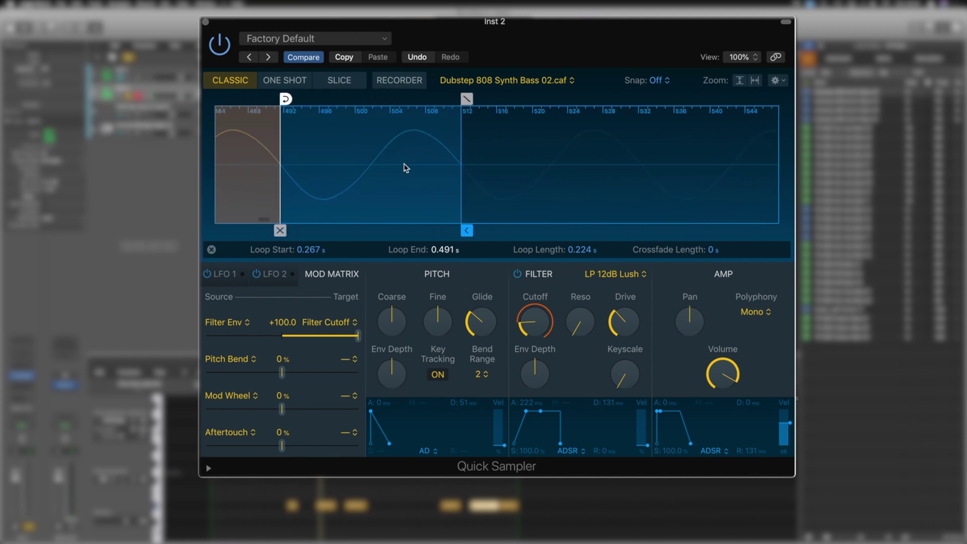
scroll(406, 168, left, 5)
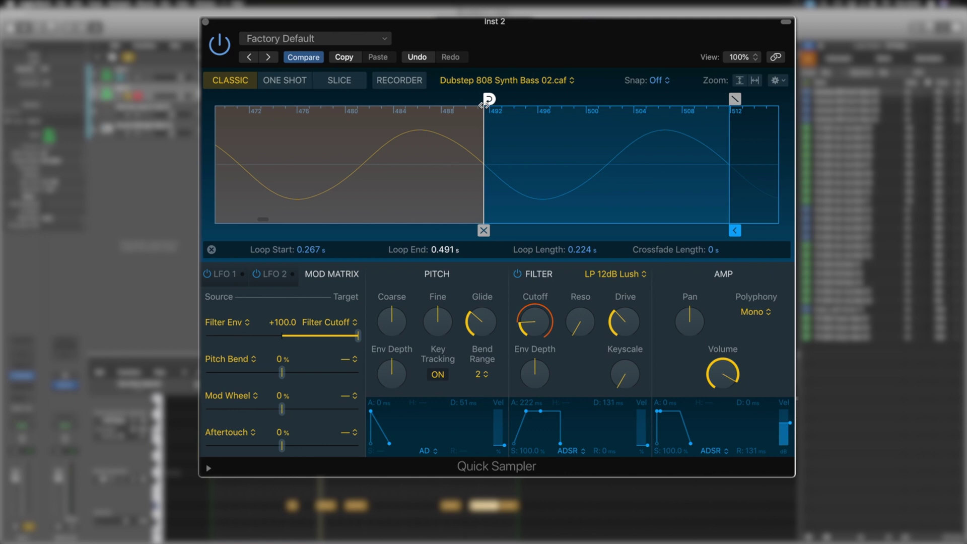
drag(487, 100, 453, 99)
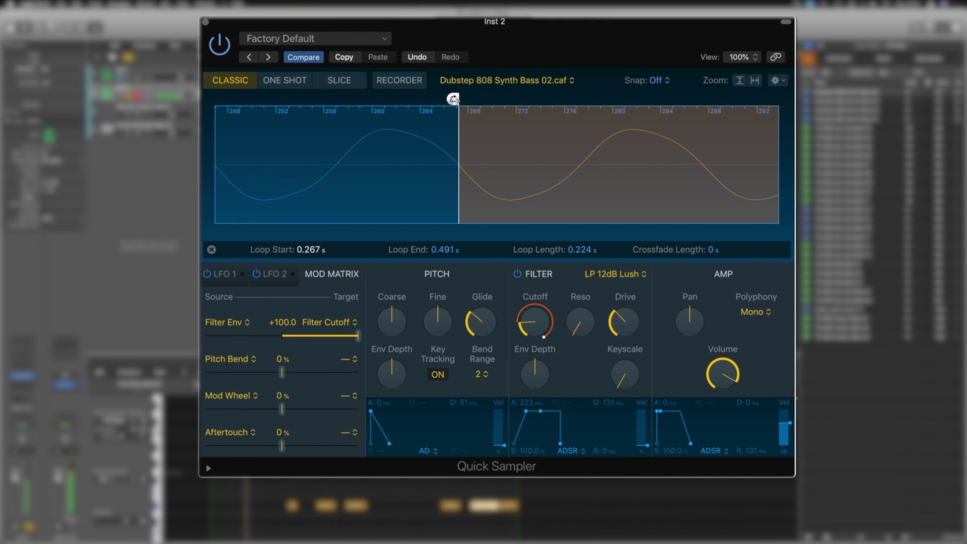
scroll(524, 191, down, 5)
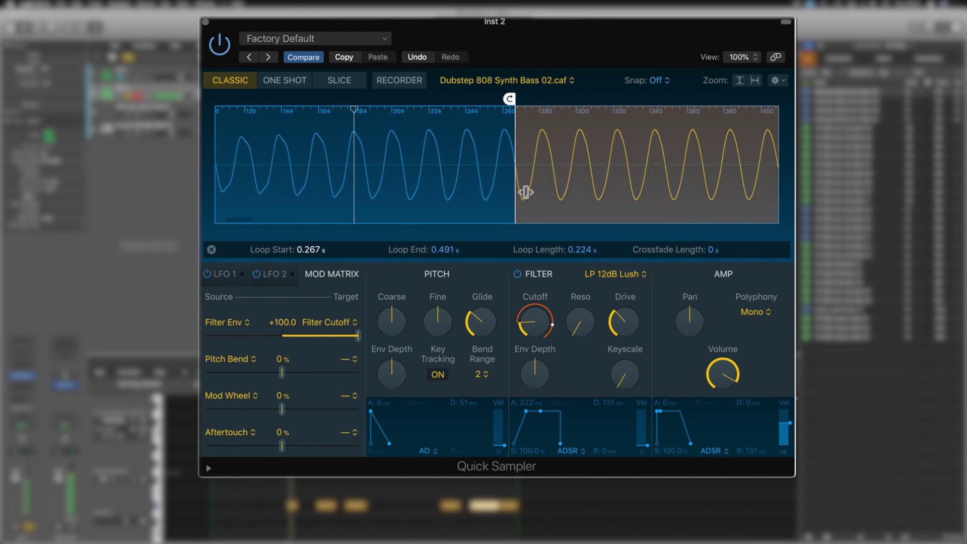
scroll(526, 191, down, 5)
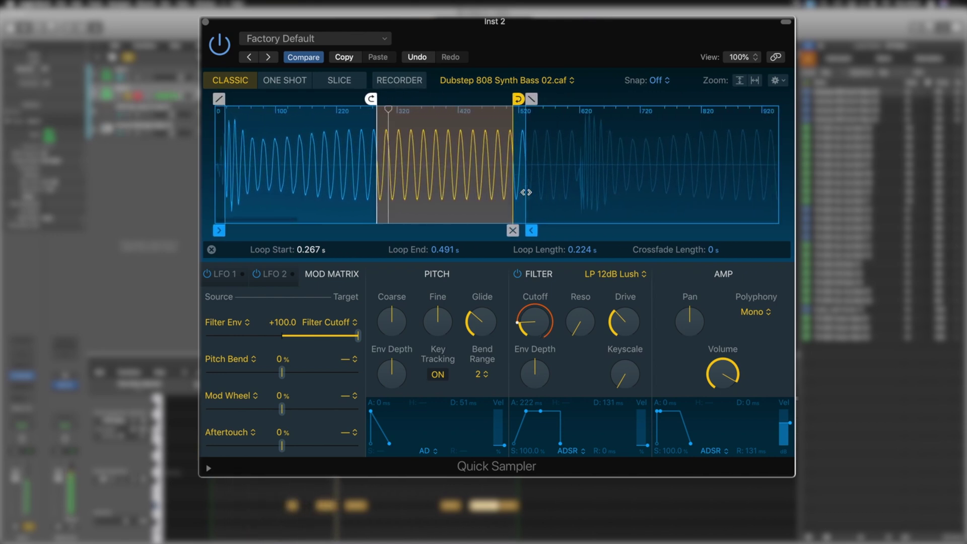
scroll(534, 199, up, 2)
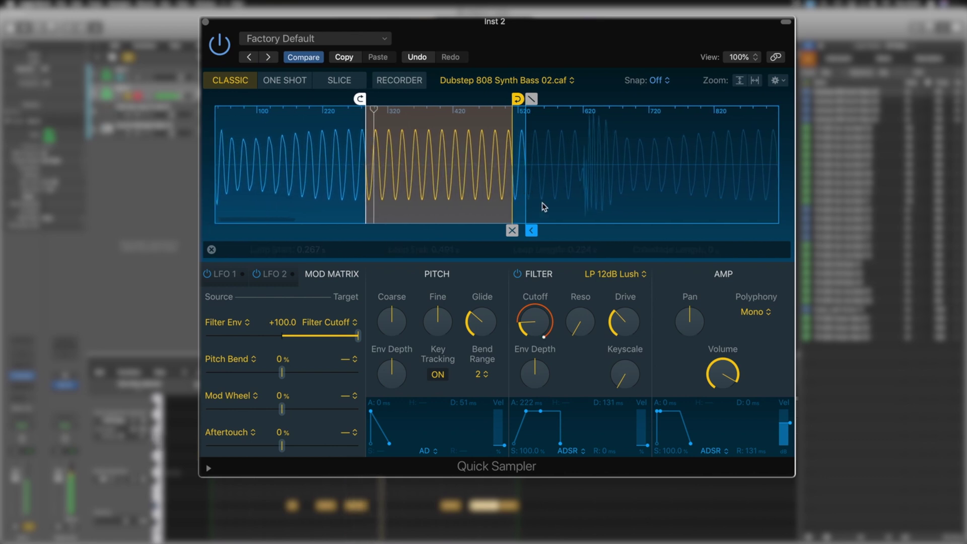